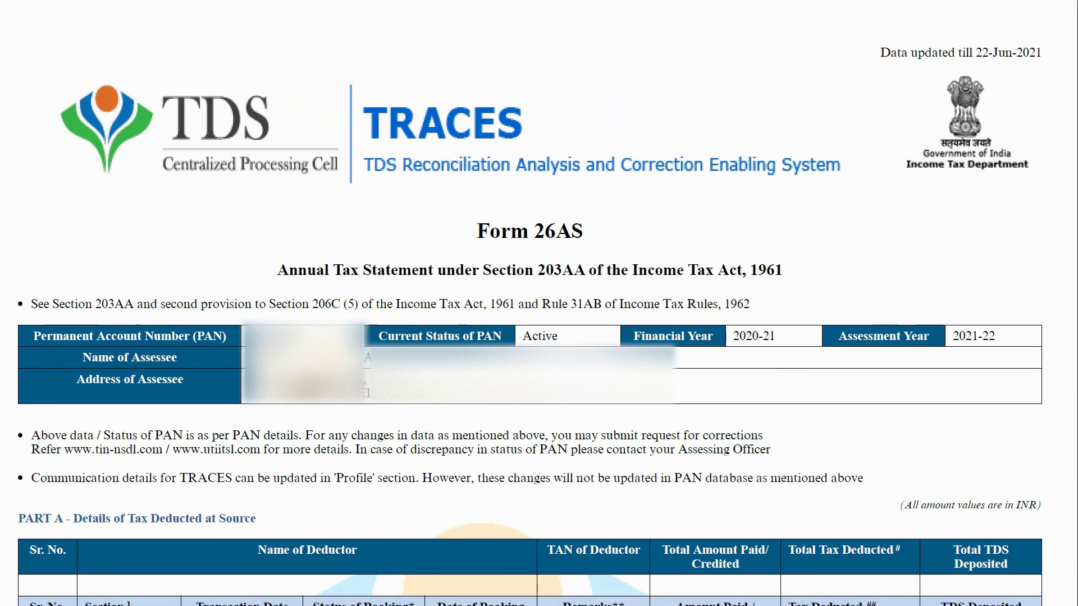
# - Review the sample Form 26AS for assessment year 2021-22, from the assessee details through Parts A to H
pyautogui.scroll(-1, 530, 322)
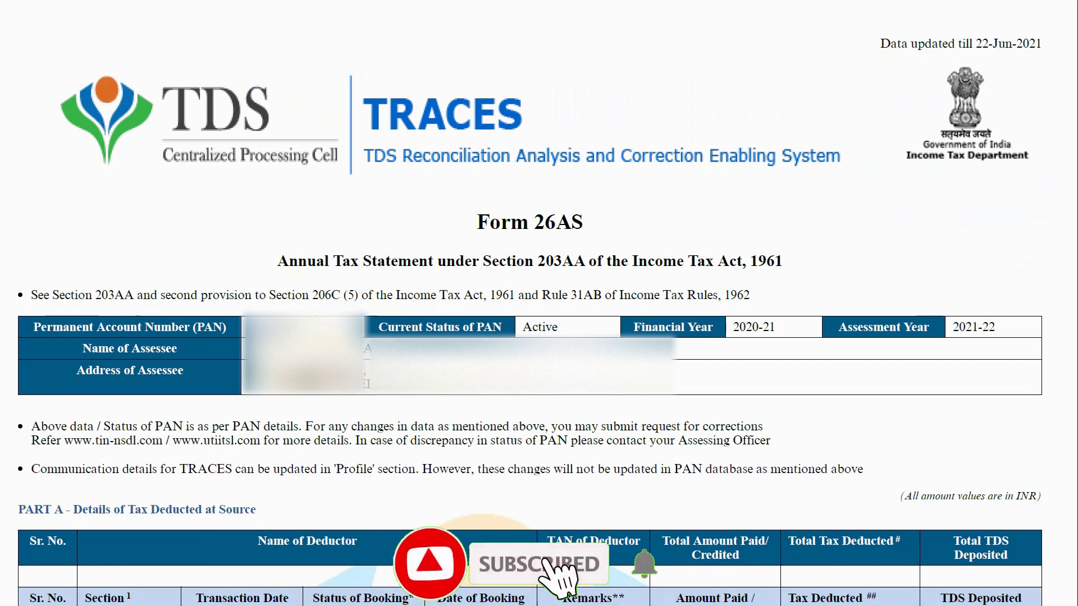
pyautogui.scroll(-2, 530, 309)
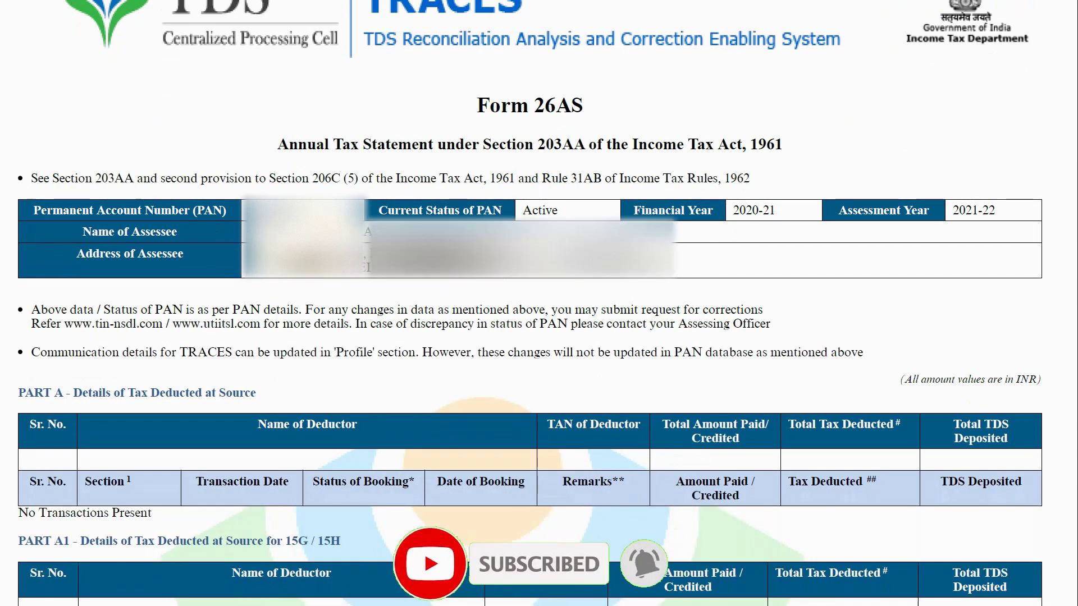
pyautogui.scroll(-3, 530, 309)
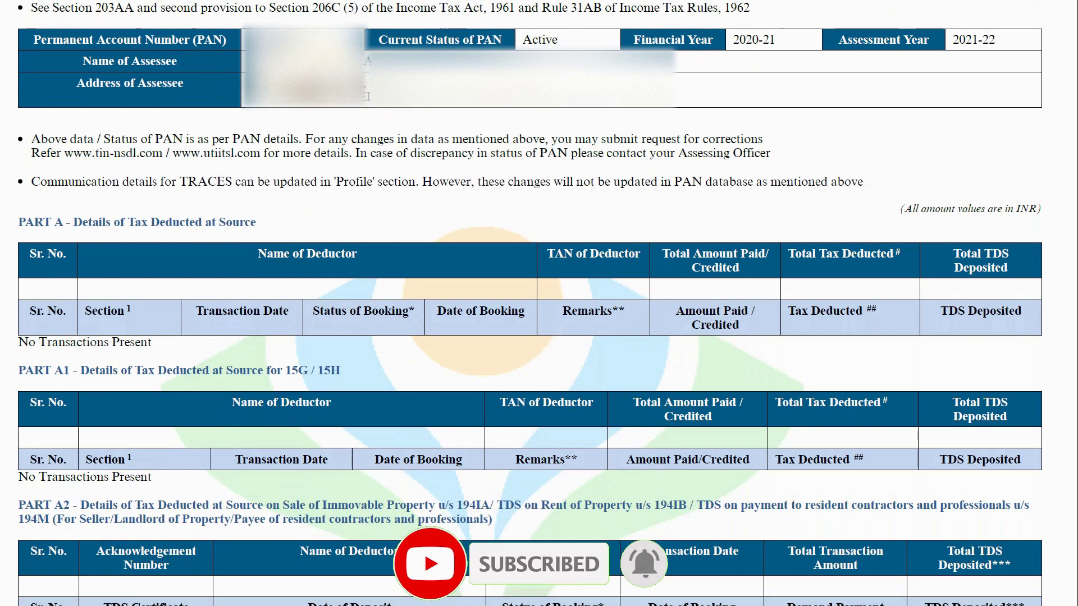
pyautogui.scroll(-1, 530, 309)
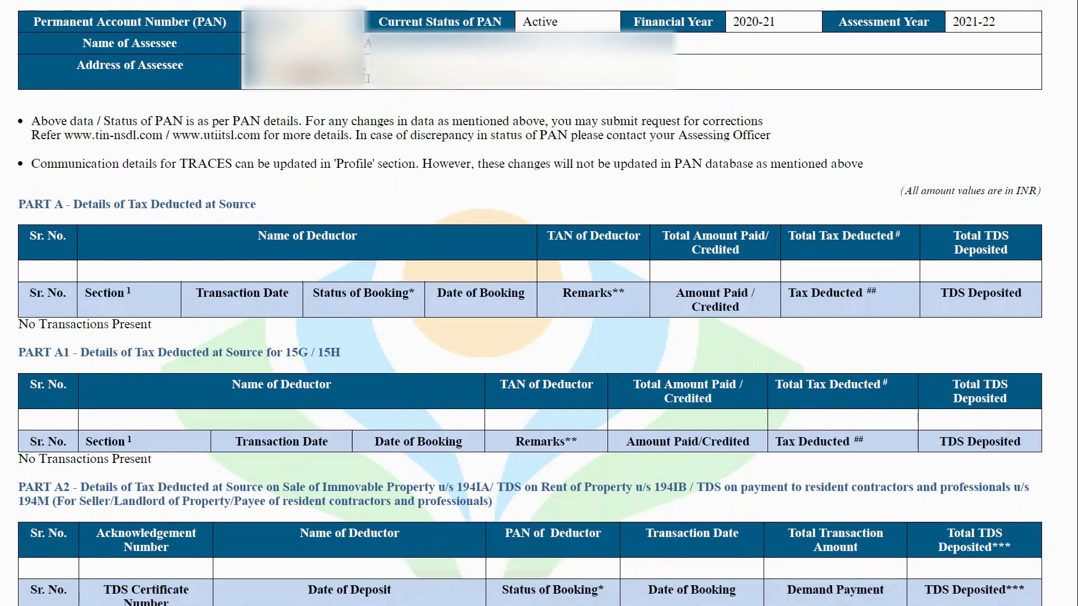
pyautogui.scroll(1, 530, 308)
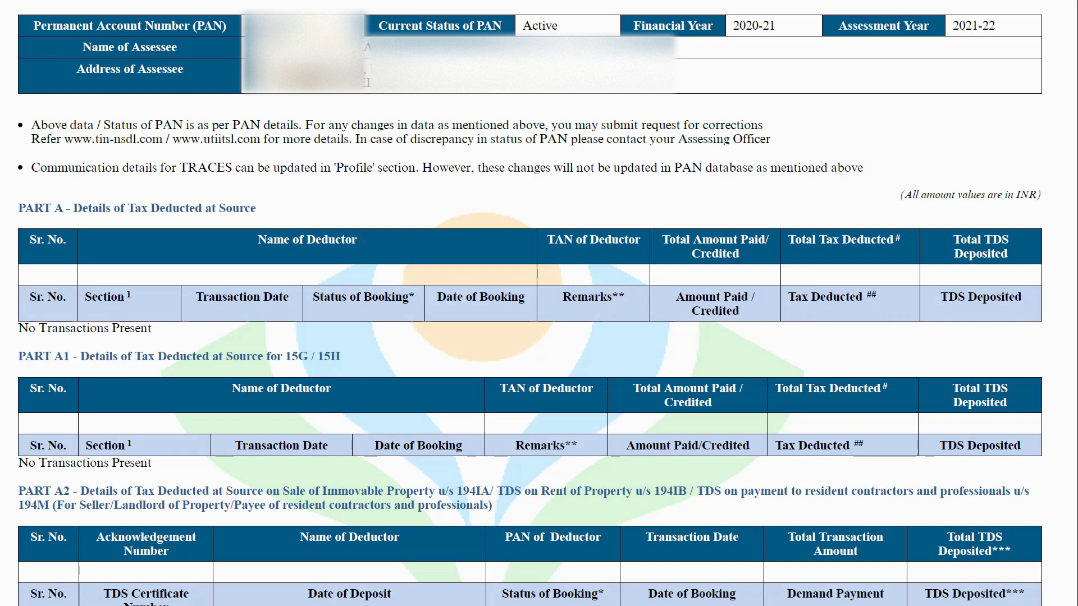
pyautogui.scroll(-3, 530, 304)
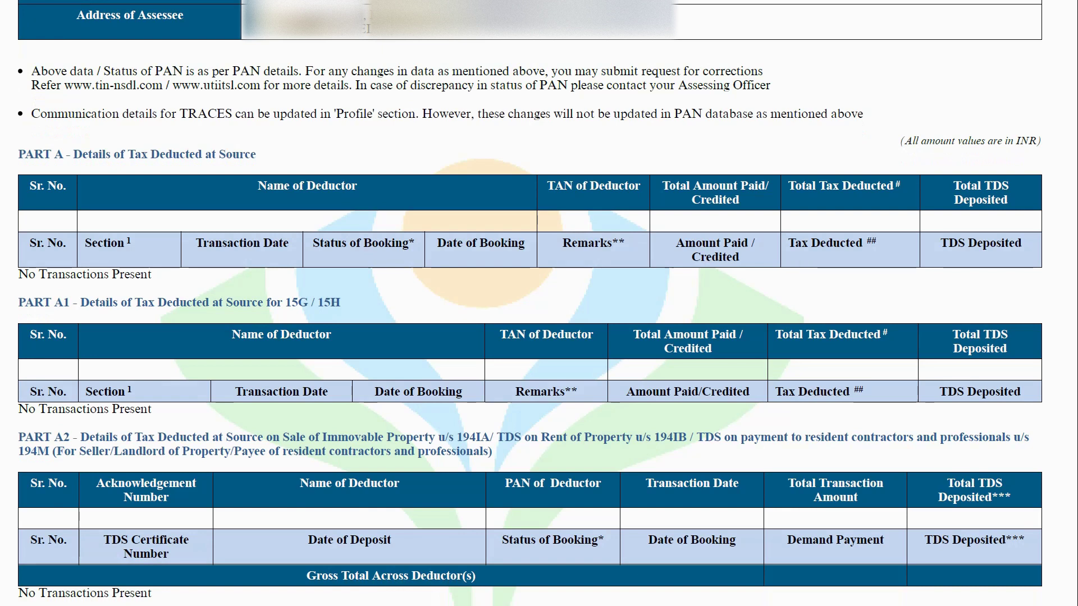
pyautogui.scroll(-1, 530, 304)
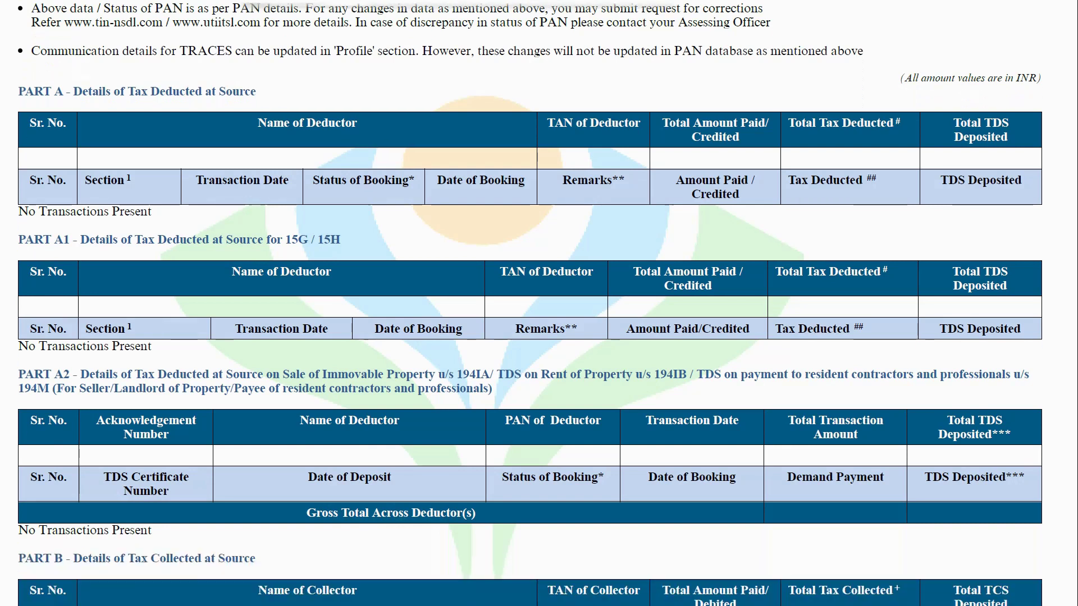
pyautogui.scroll(-2, 530, 303)
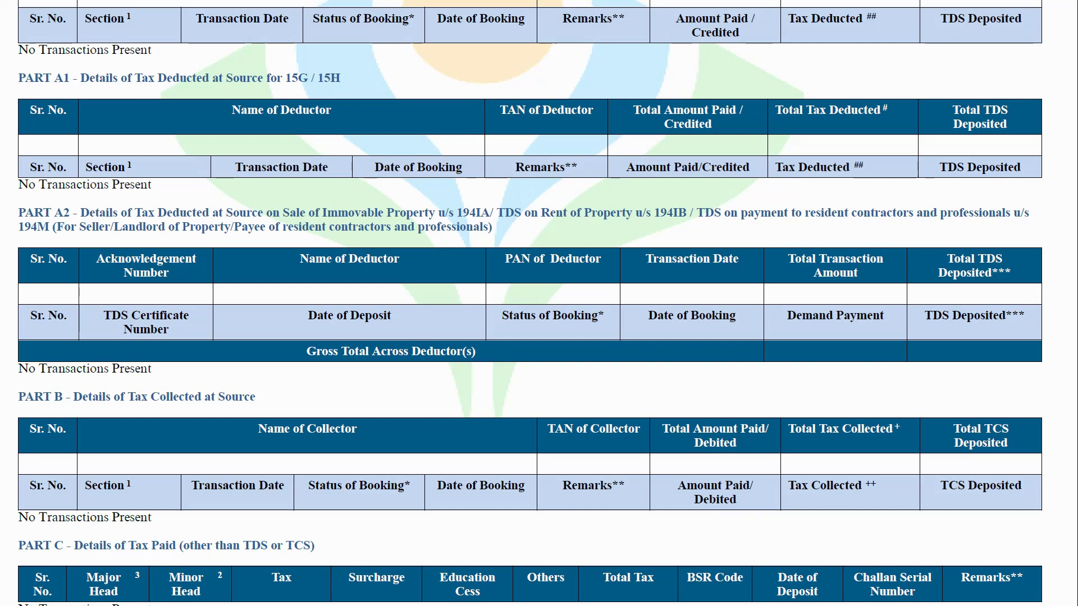
pyautogui.scroll(-3, 530, 302)
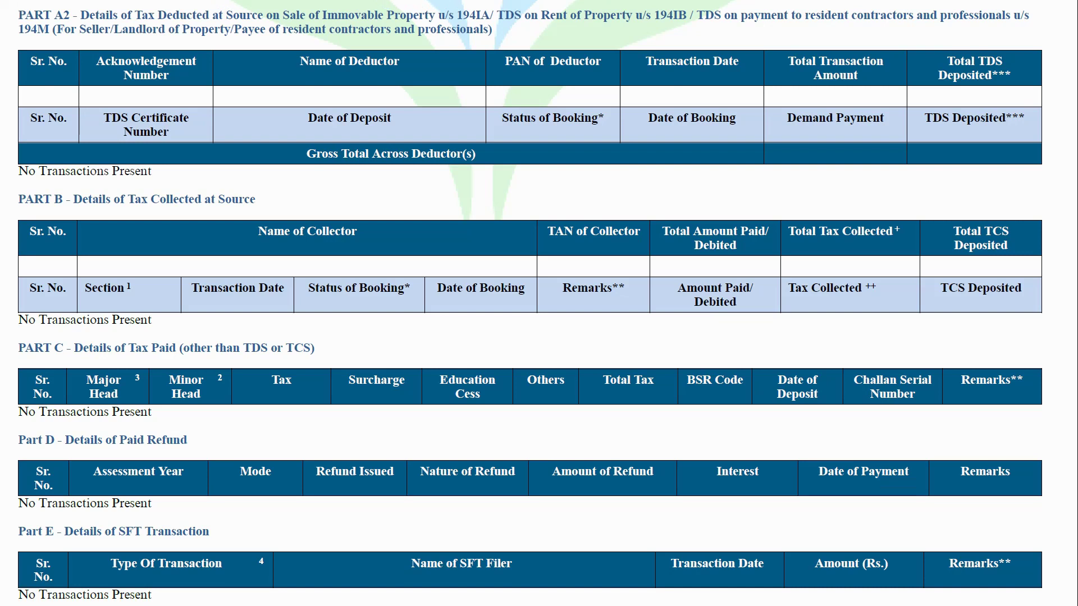
pyautogui.scroll(-10, 530, 302)
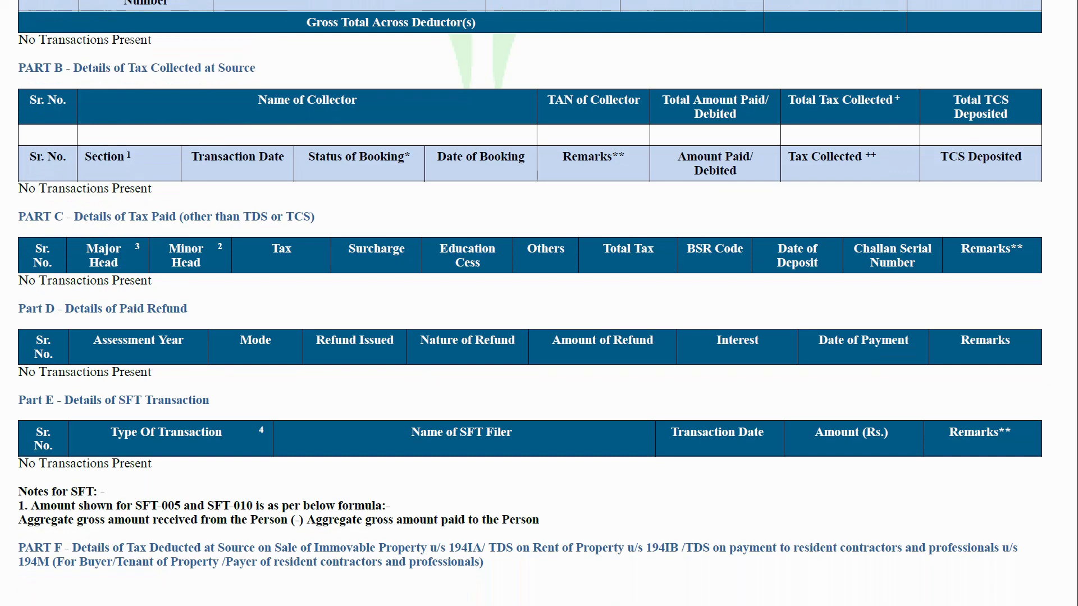
pyautogui.scroll(10, 529, 303)
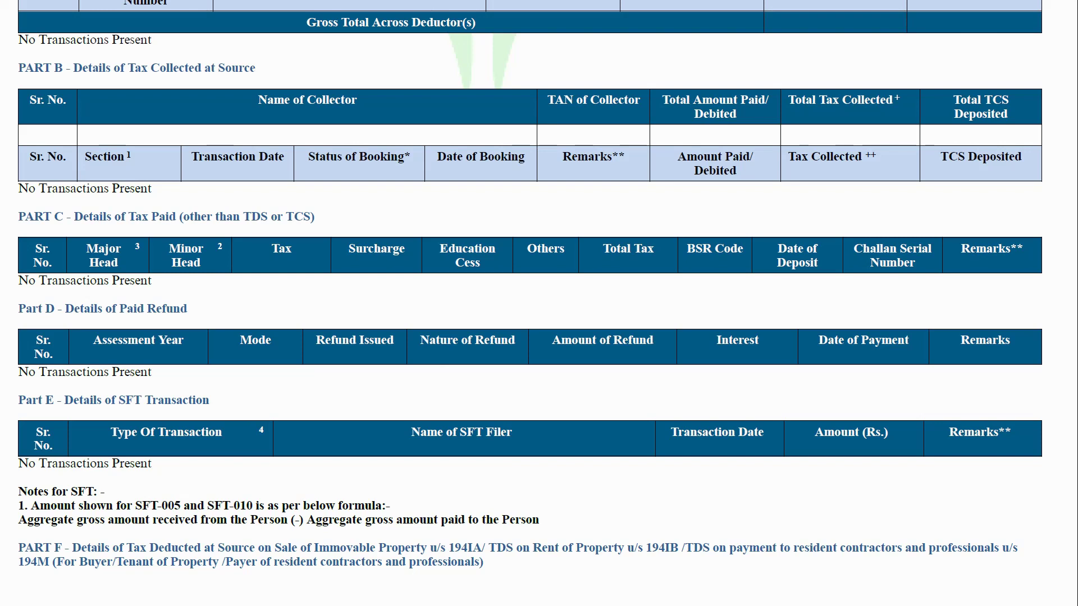
pyautogui.scroll(-10, 539, 304)
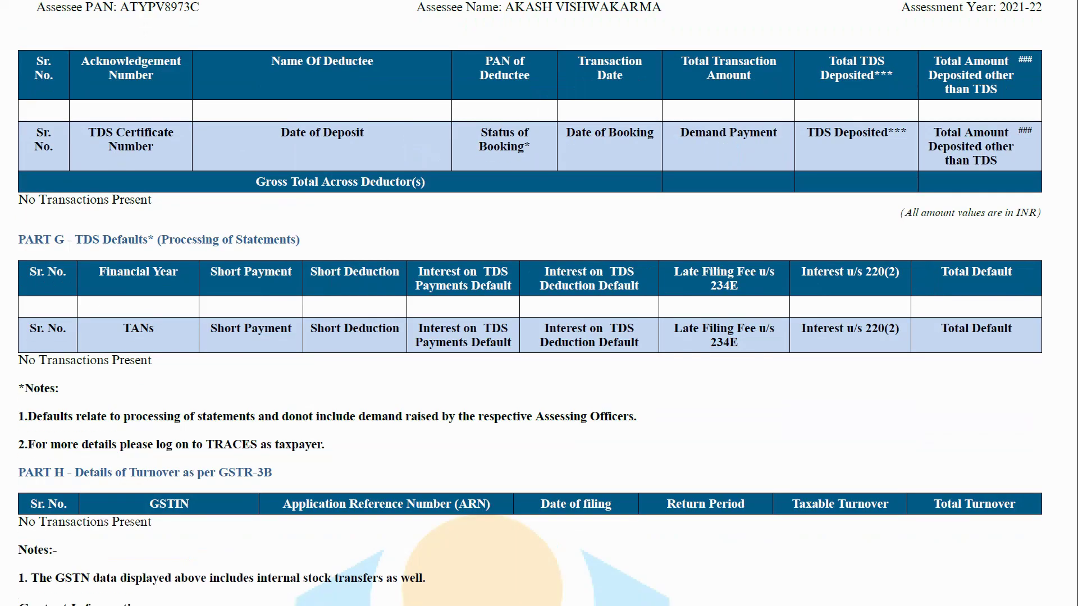
pyautogui.scroll(1, 539, 304)
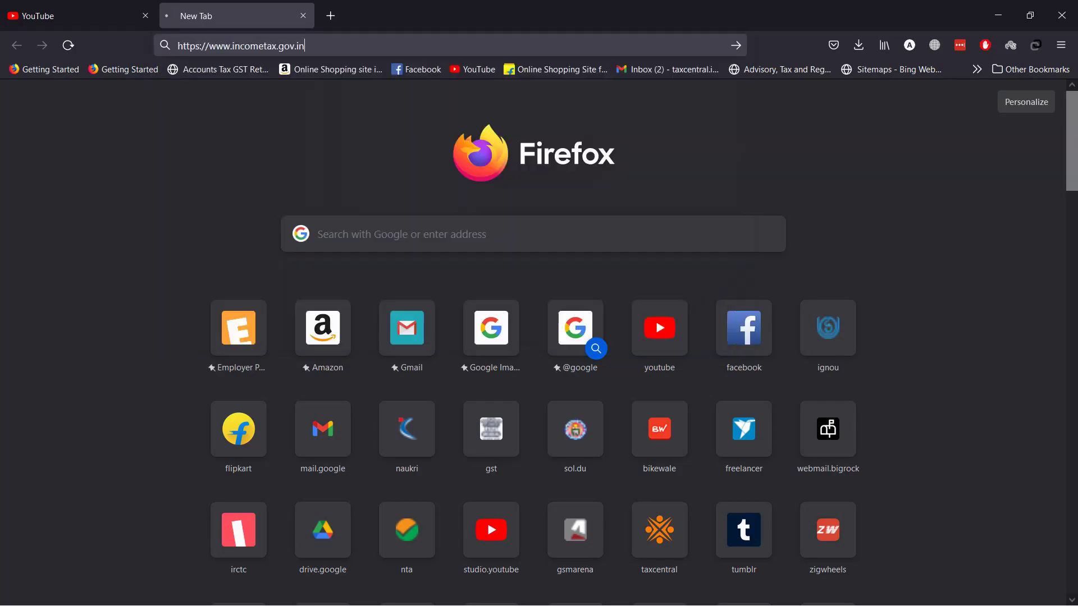
# - Open the Income Tax e-Filing portal and log in with the taxpayer's user ID
pyautogui.press('Return')
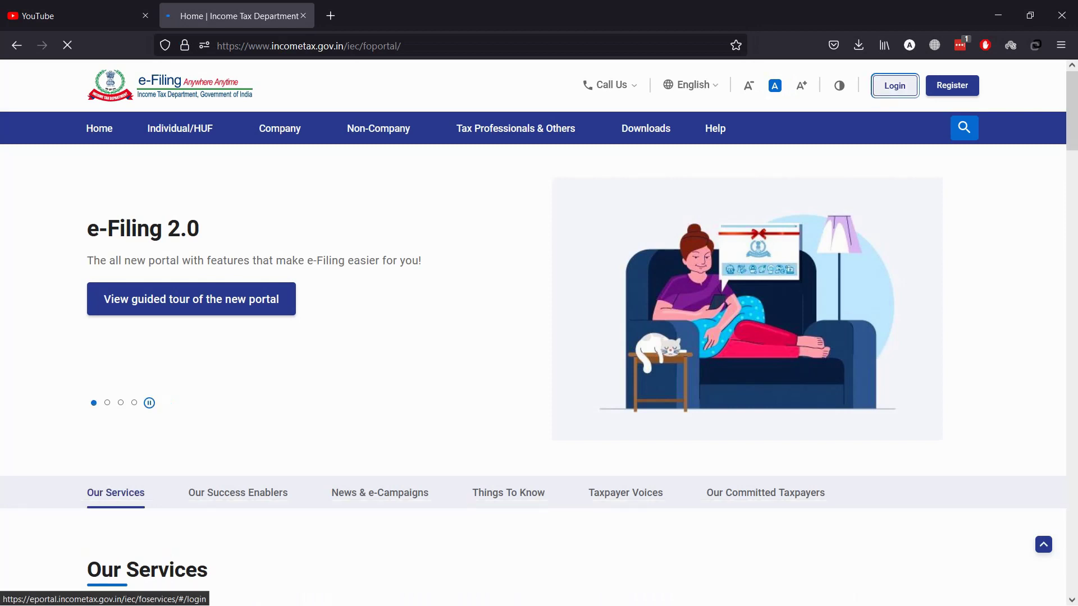
pyautogui.click(895, 85)
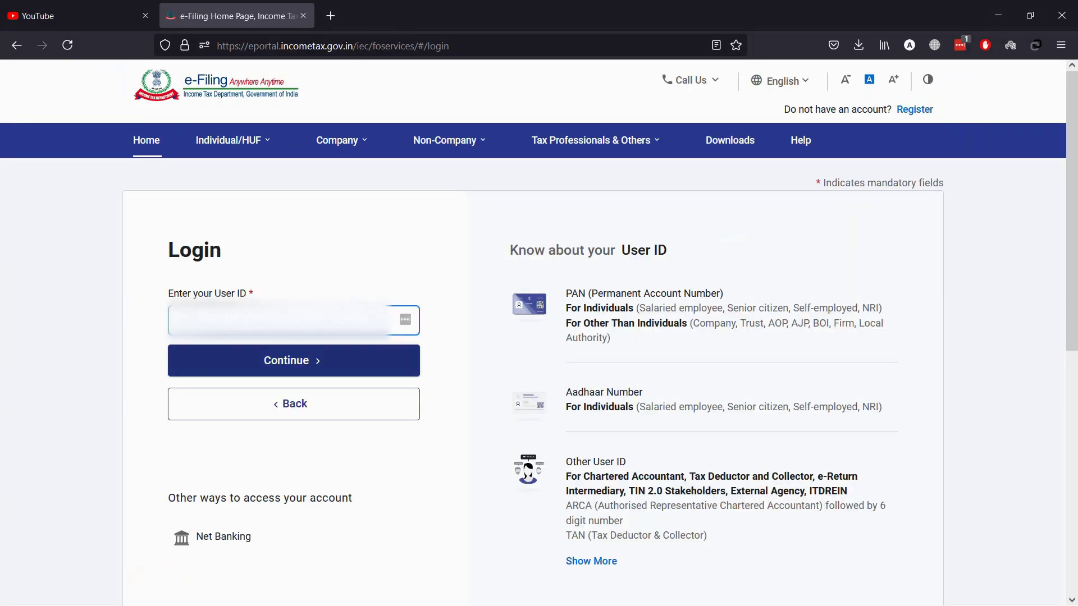
pyautogui.press('Return')
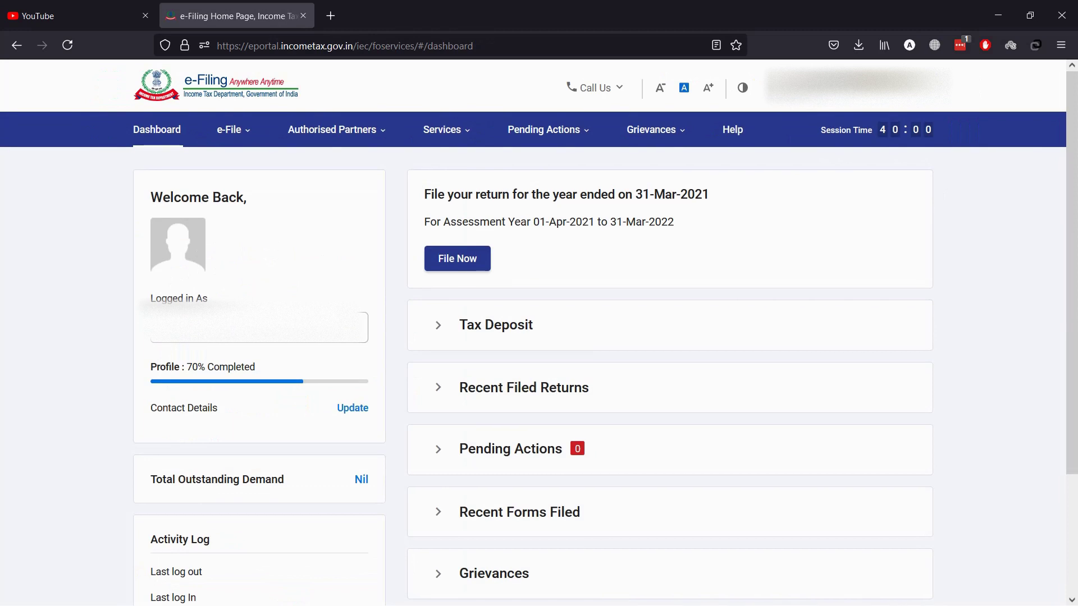
# - Choose to view Form 26AS under the income tax returns options and confirm the redirect to the TDS-CPC website
pyautogui.click(234, 130)
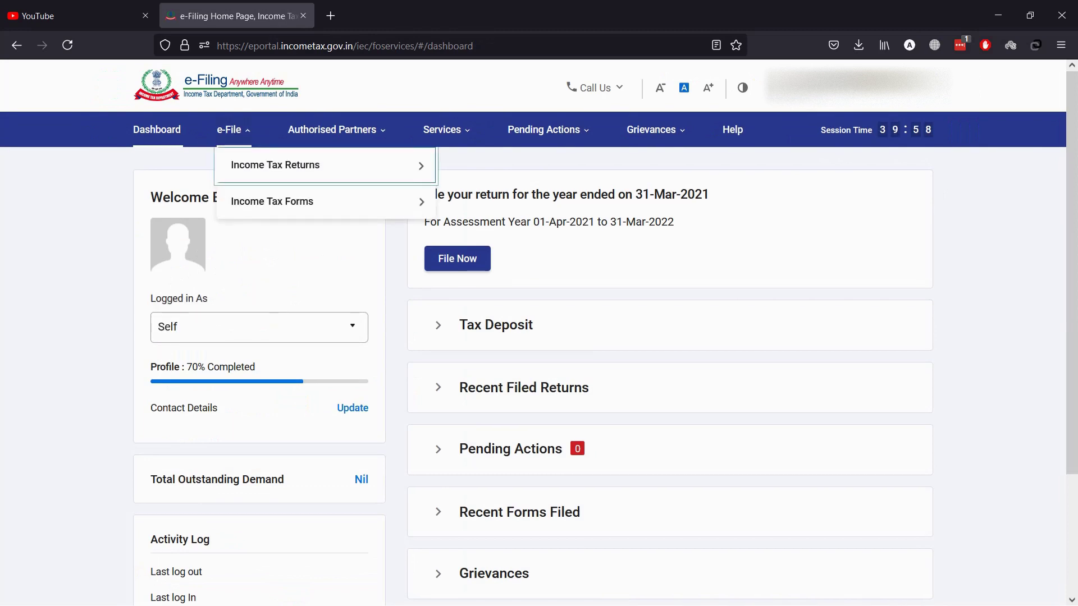
pyautogui.click(325, 165)
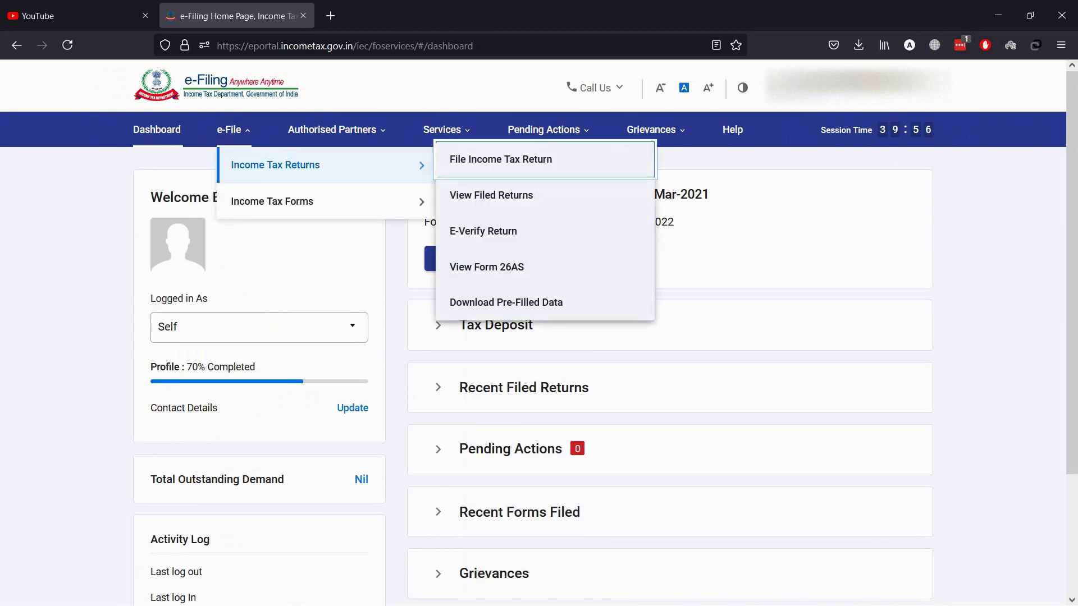
pyautogui.click(486, 267)
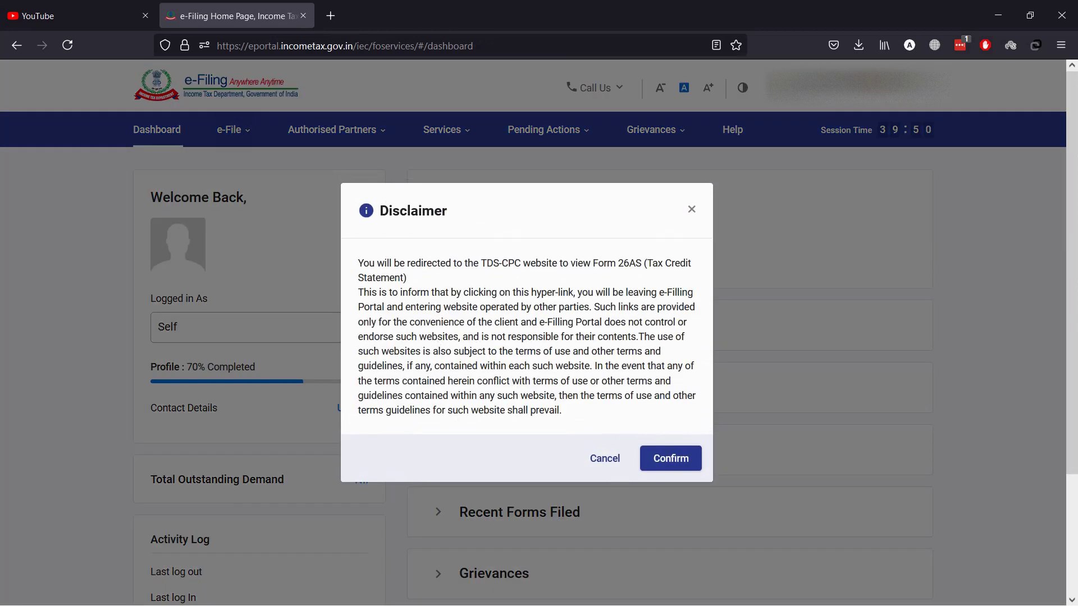
pyautogui.click(670, 458)
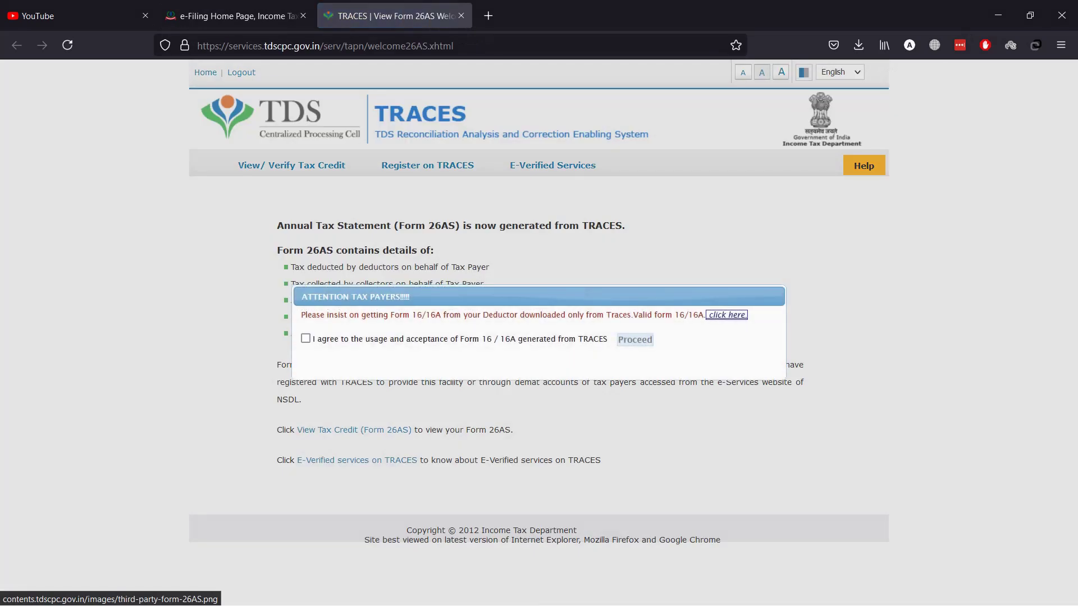
# - Agree to the usage of Form 16/16A generated from TRACES, proceed, and open the View Tax Credit (Form 26AS) page
pyautogui.click(305, 338)
pyautogui.press('Tab')
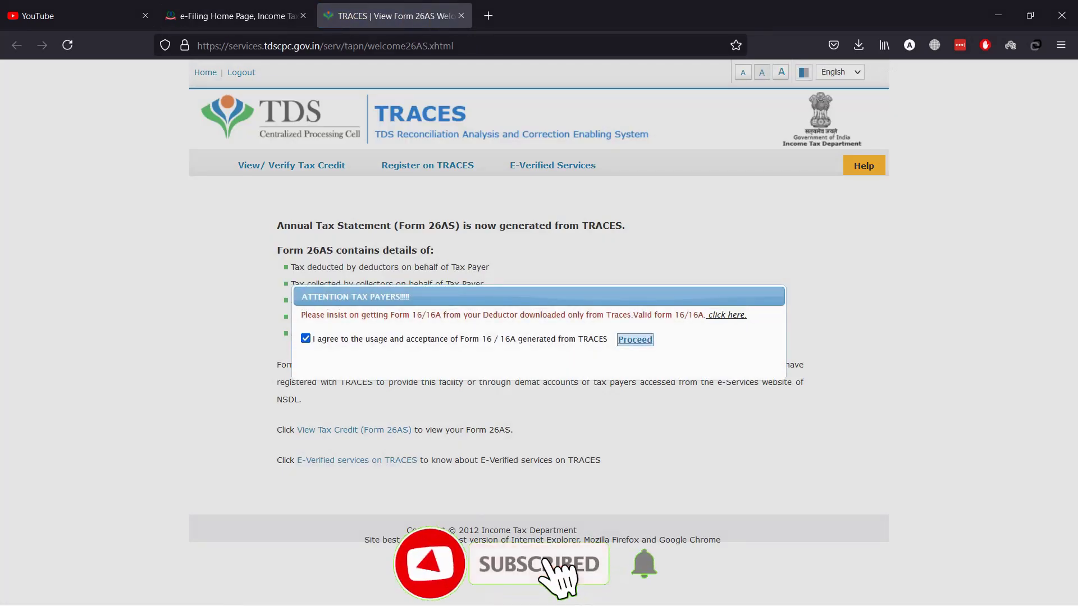
pyautogui.press('Return')
pyautogui.press('Tab')
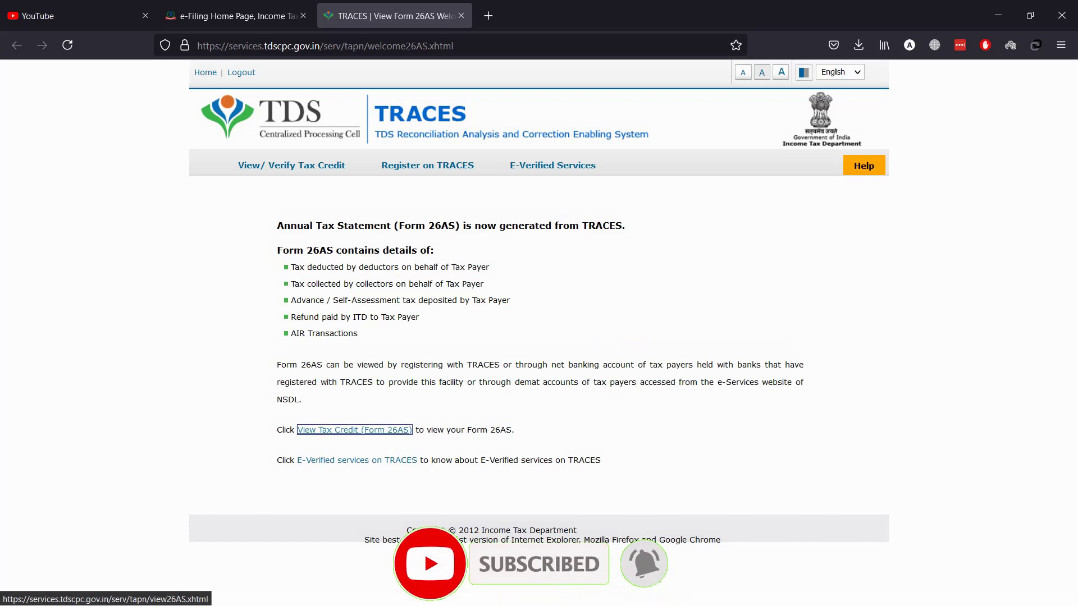
pyautogui.press('Return')
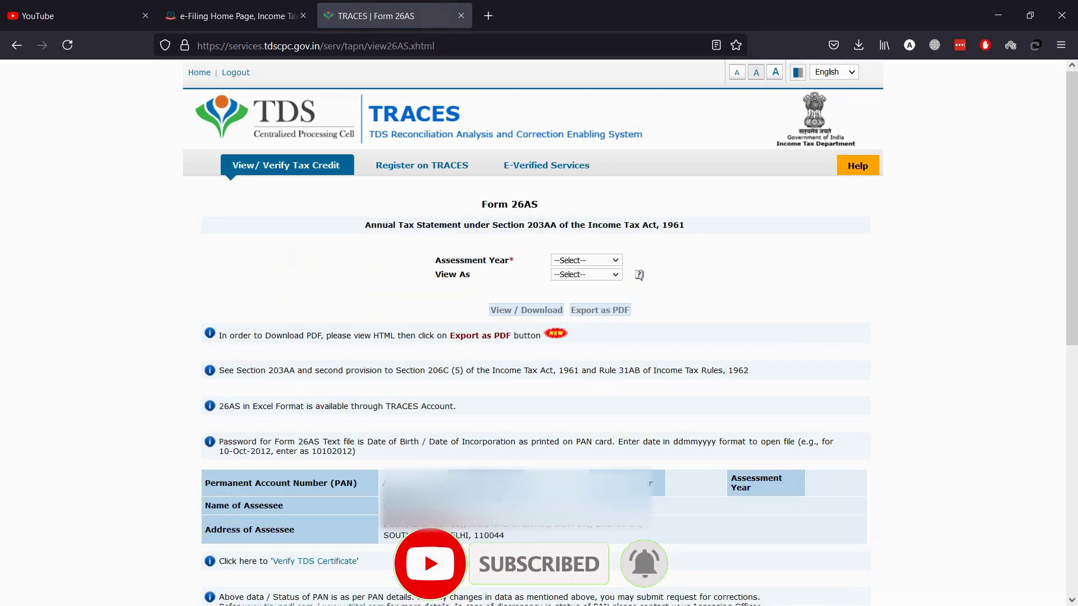
# - Display Form 26AS for assessment year 2021-22 in HTML format
pyautogui.click(585, 260)
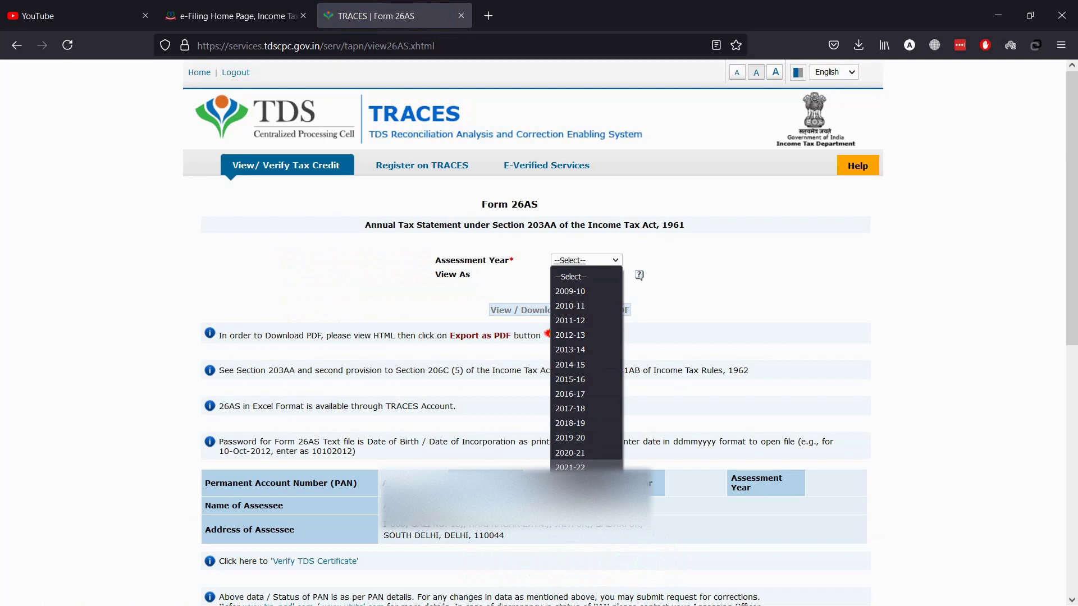
pyautogui.press('Return')
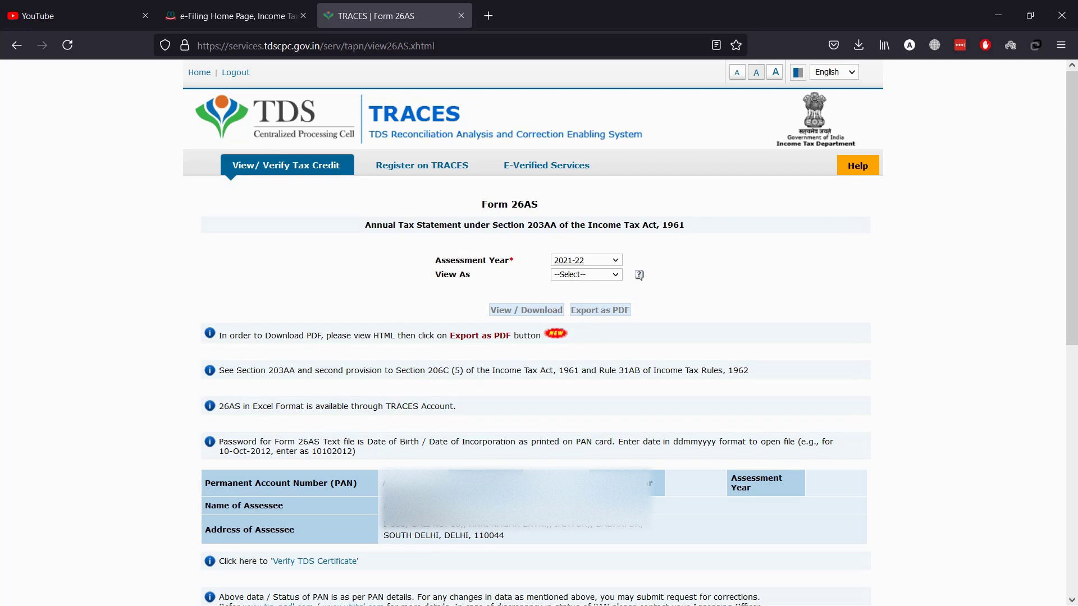
pyautogui.click(586, 274)
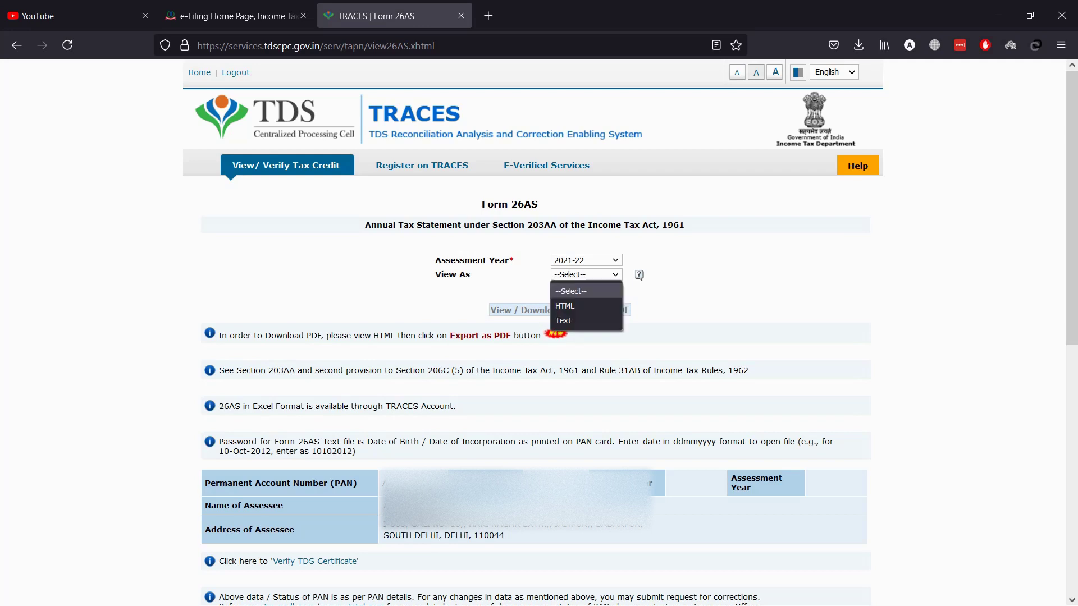
pyautogui.press('Down')
pyautogui.press('Return')
pyautogui.press('Tab')
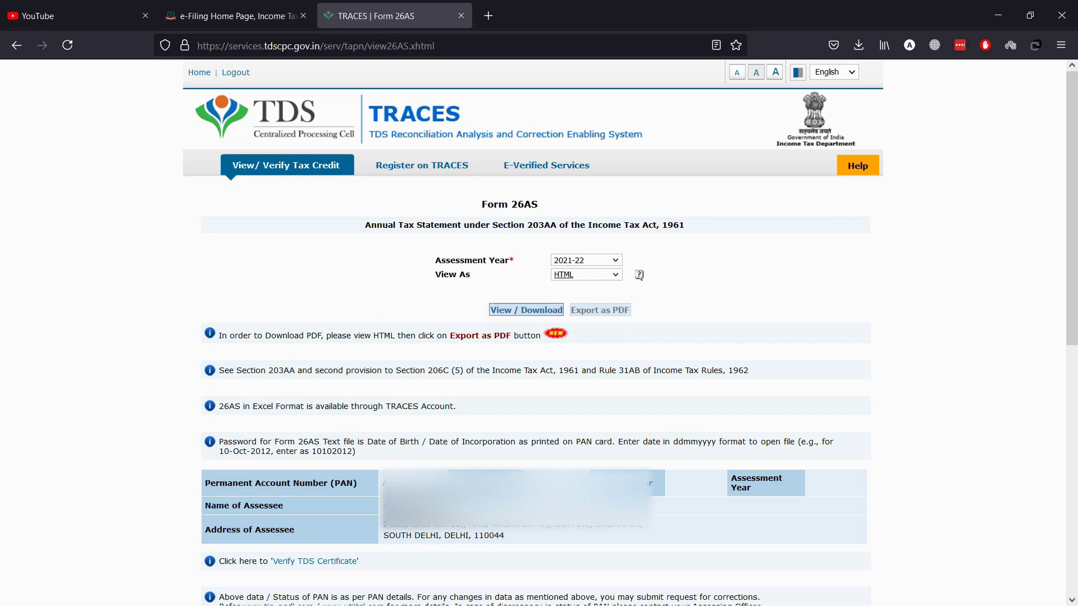
pyautogui.press('Return')
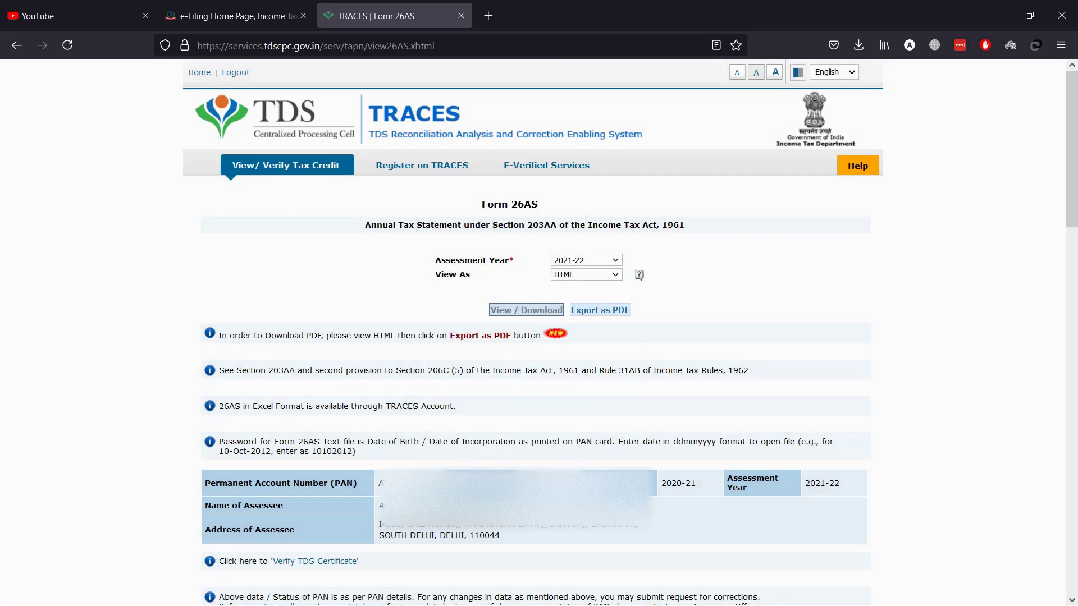
# - Export the displayed Form 26AS as a PDF, save the file, and open it in Microsoft Edge
pyautogui.press('Tab')
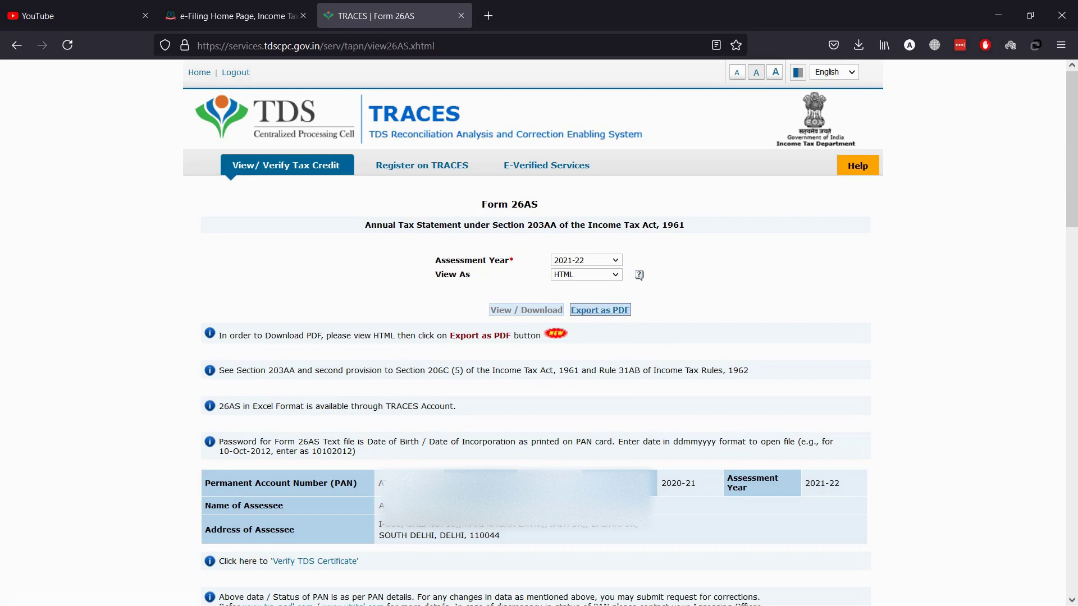
pyautogui.press('Return')
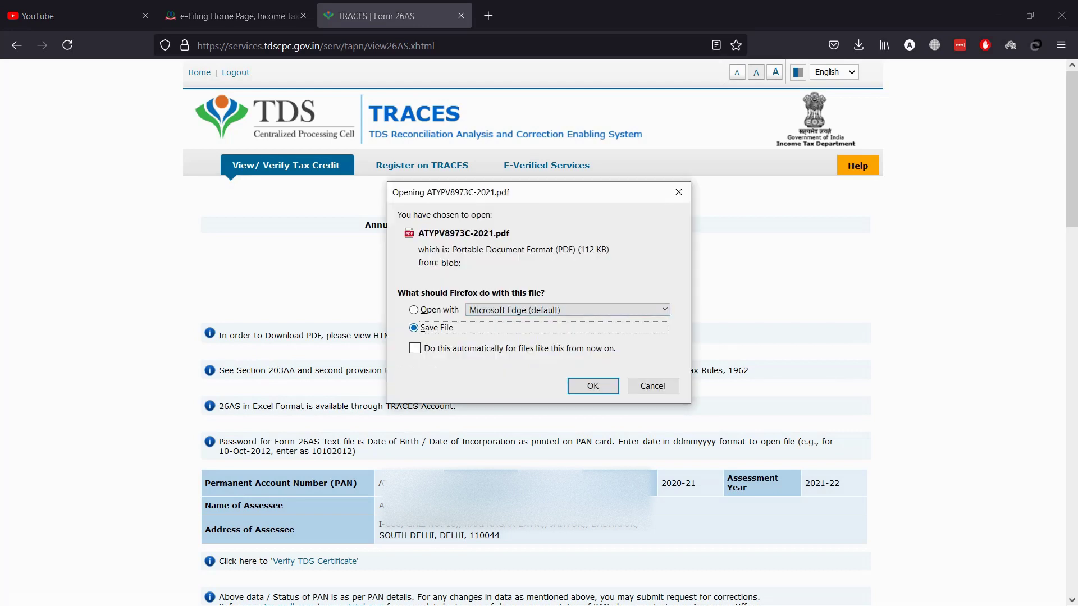
pyautogui.press('Return')
pyautogui.press('Return')
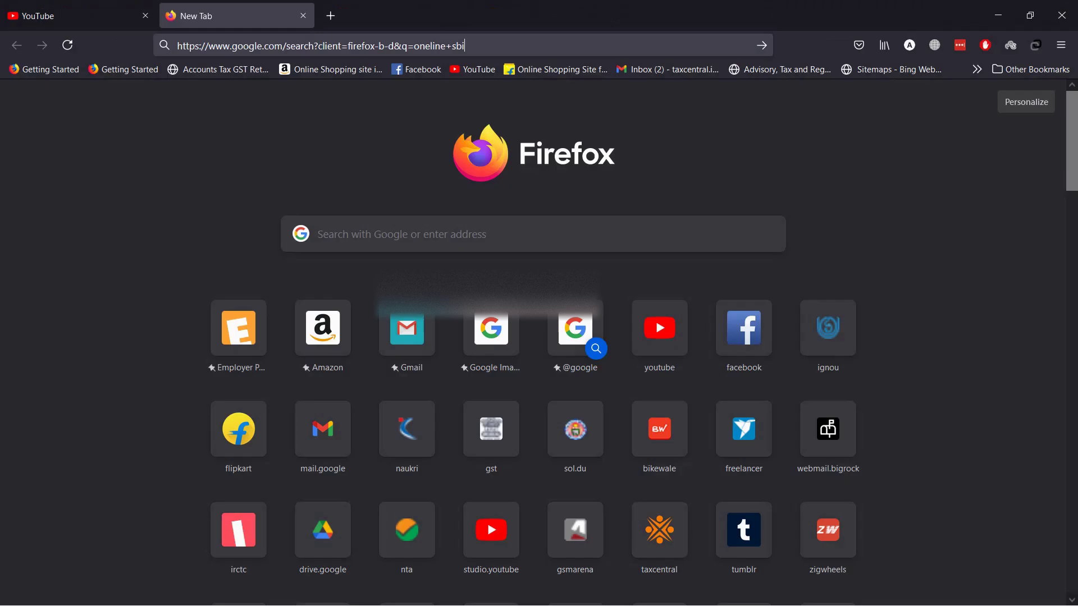
# - Switch to Firefox, search Google for "oneline sbi", open the State Bank of India site, and continue to the personal banking login form
pyautogui.press('Return')
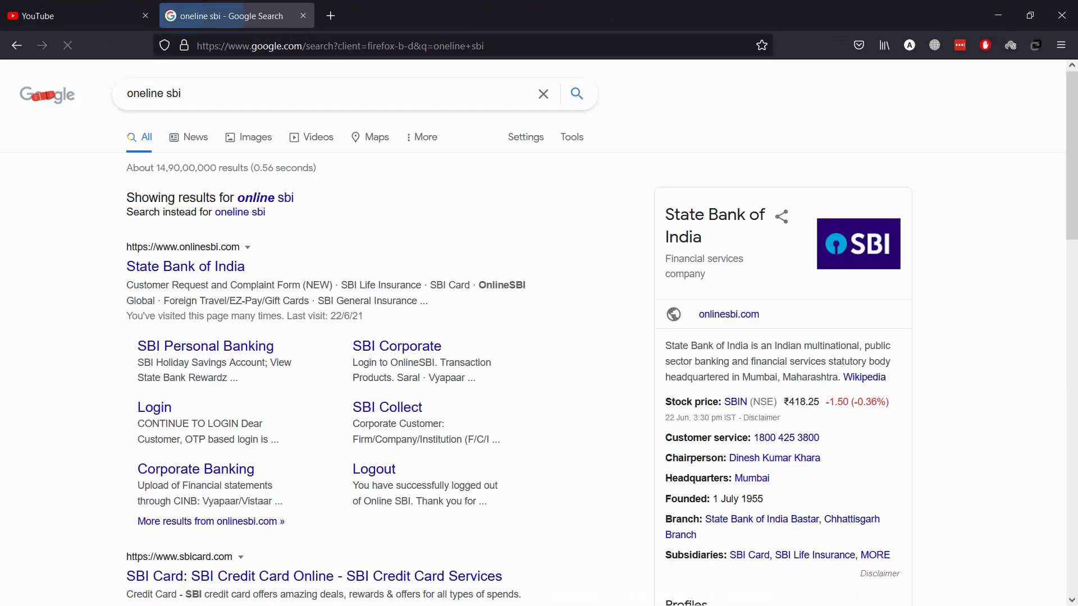
pyautogui.click(185, 266)
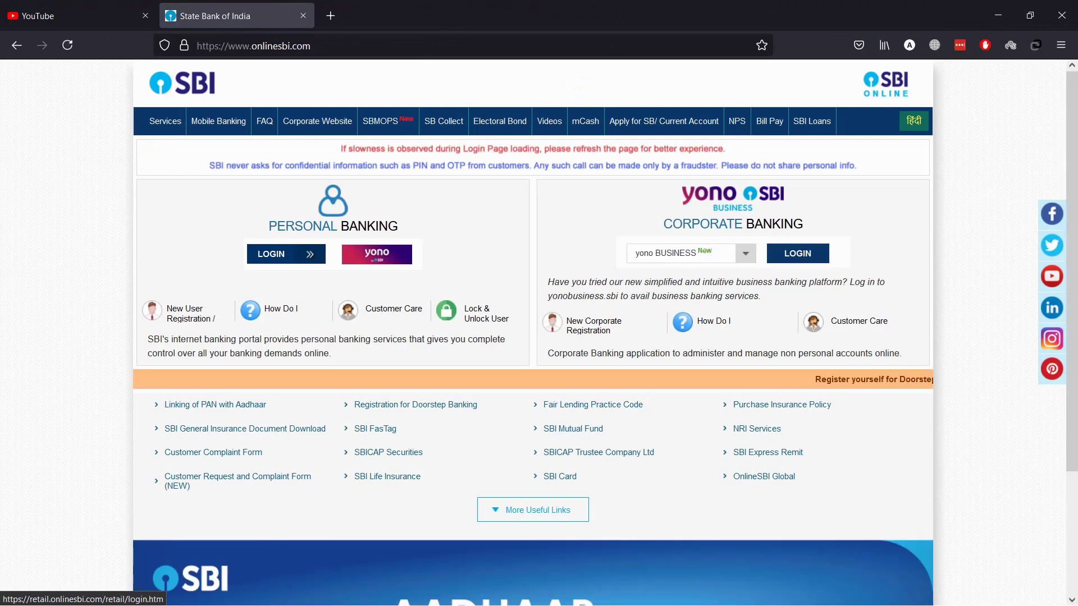
pyautogui.click(272, 253)
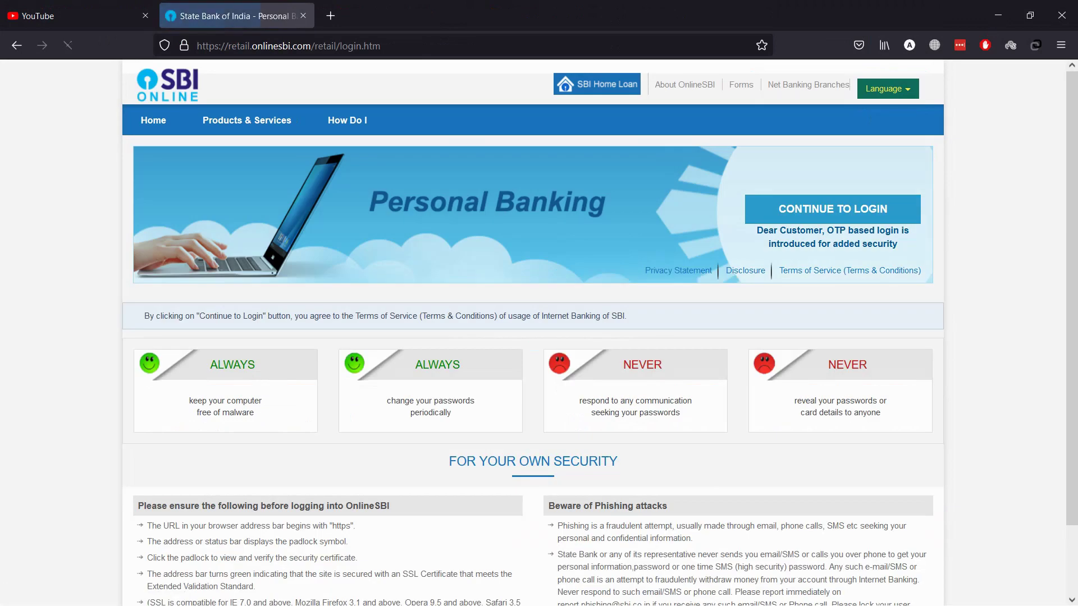
pyautogui.click(833, 208)
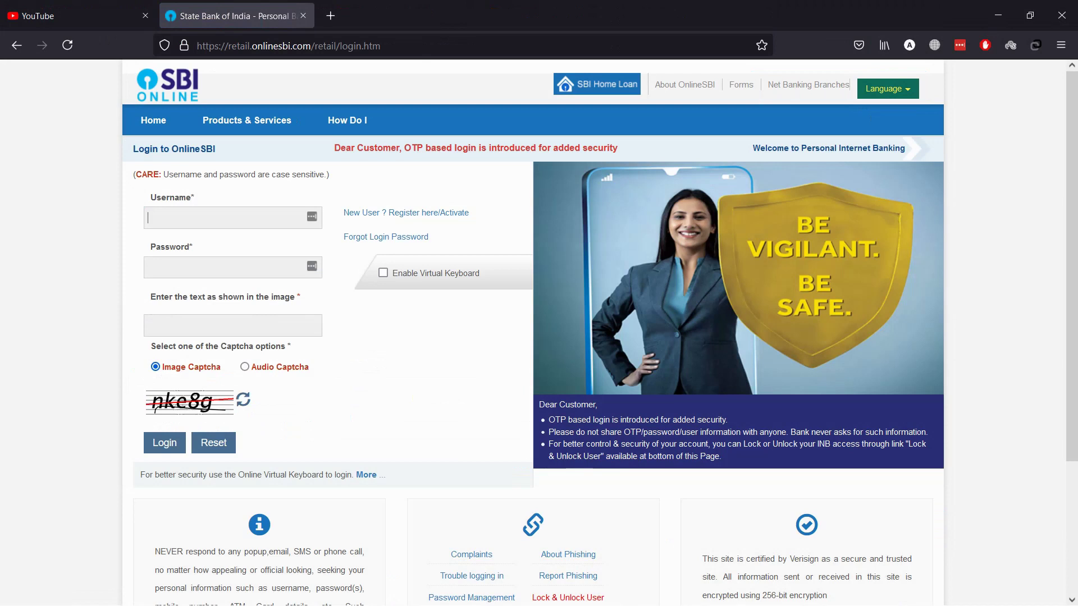
# - Log in to OnlineSBI with the account username, password and captcha text, and decline saving the login in LastPass
pyautogui.write('...')
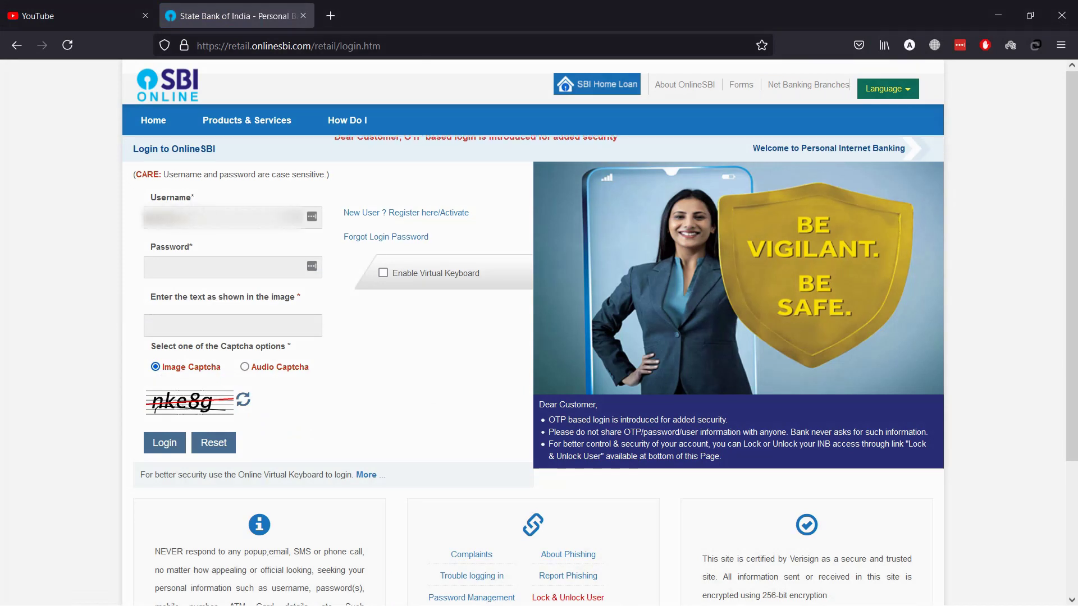
pyautogui.write('...')
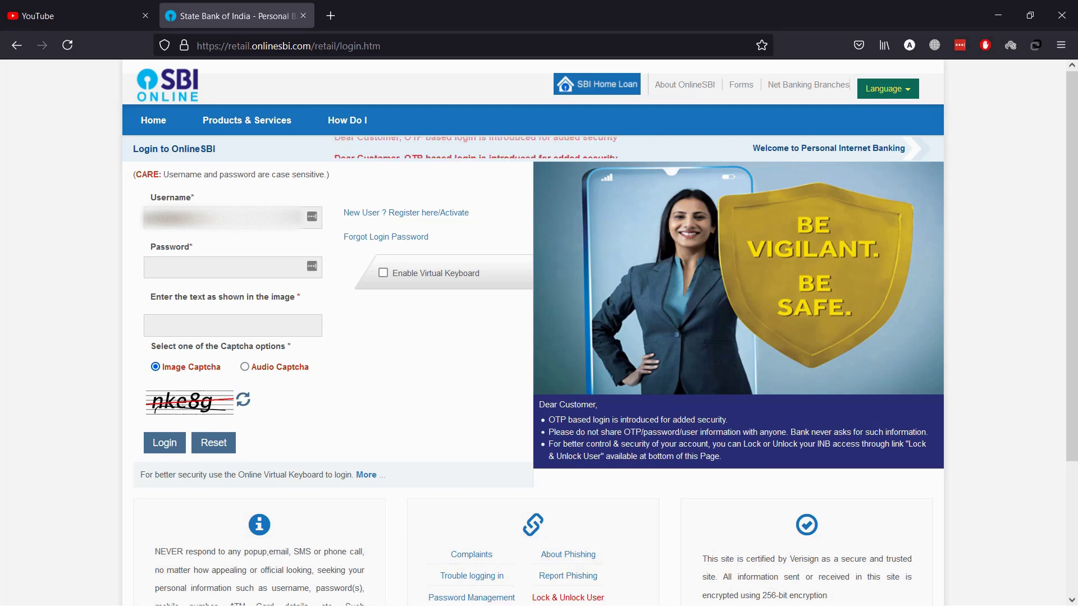
pyautogui.click(148, 267)
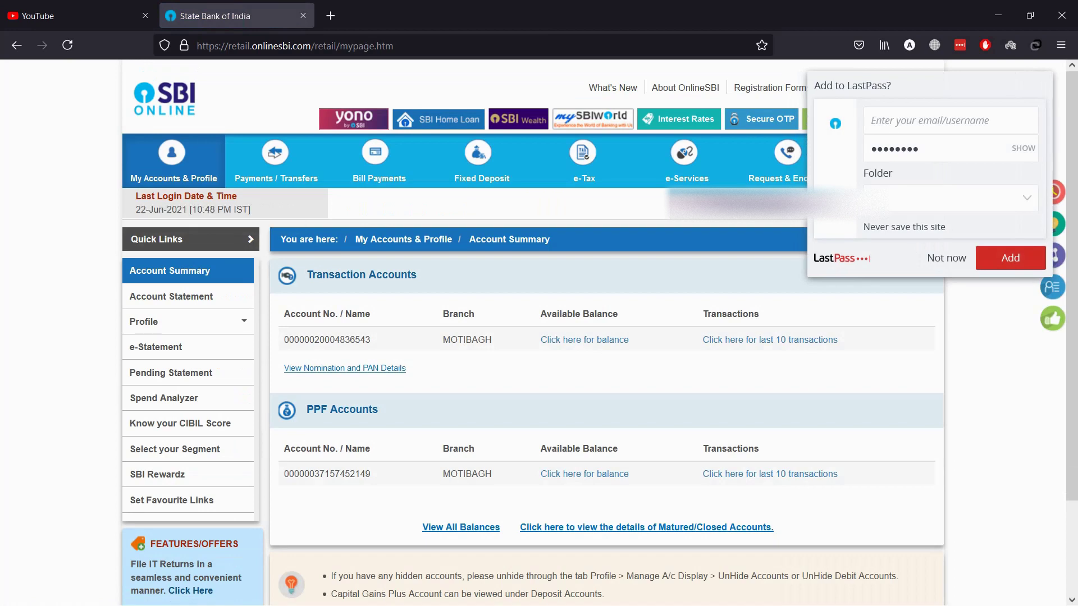
pyautogui.click(946, 258)
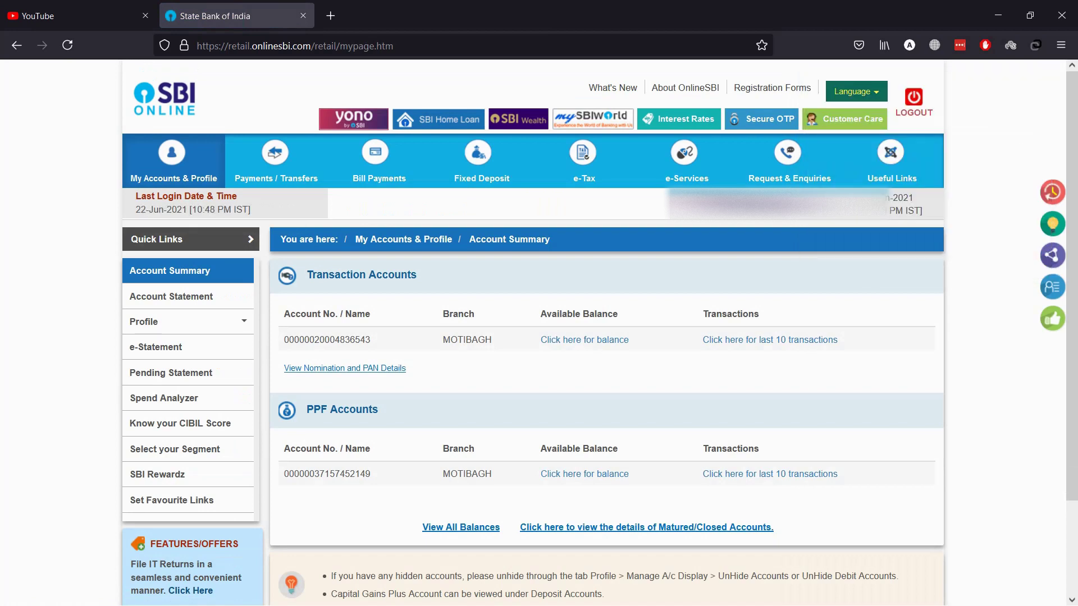
# - Open View Tax Credit Statement (Form 26AS) among the e-Services certificates and submit the savings account for it
pyautogui.moveTo(686, 165)
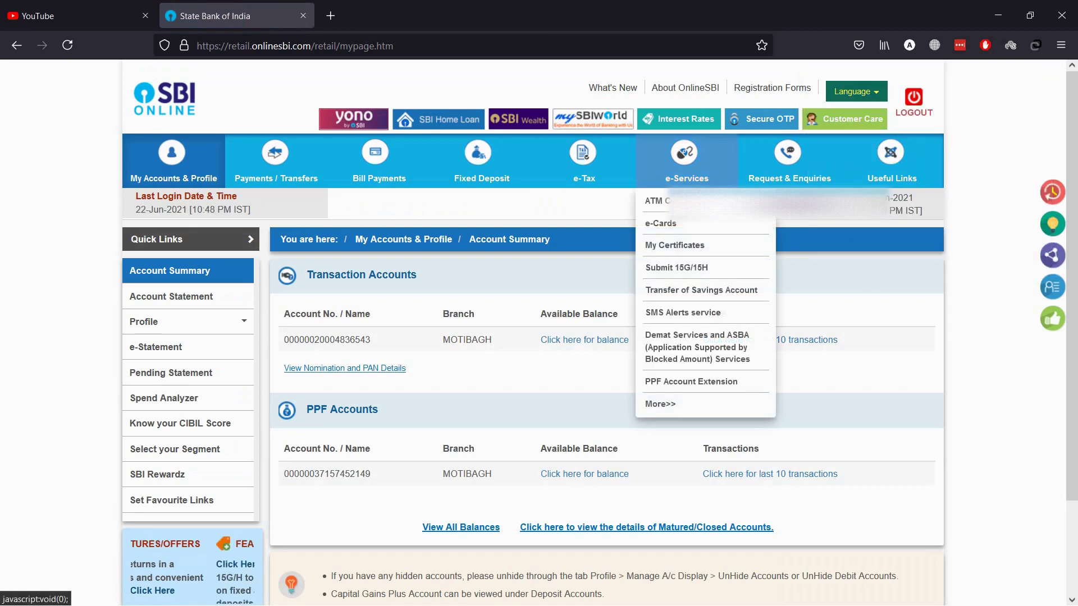
pyautogui.click(686, 166)
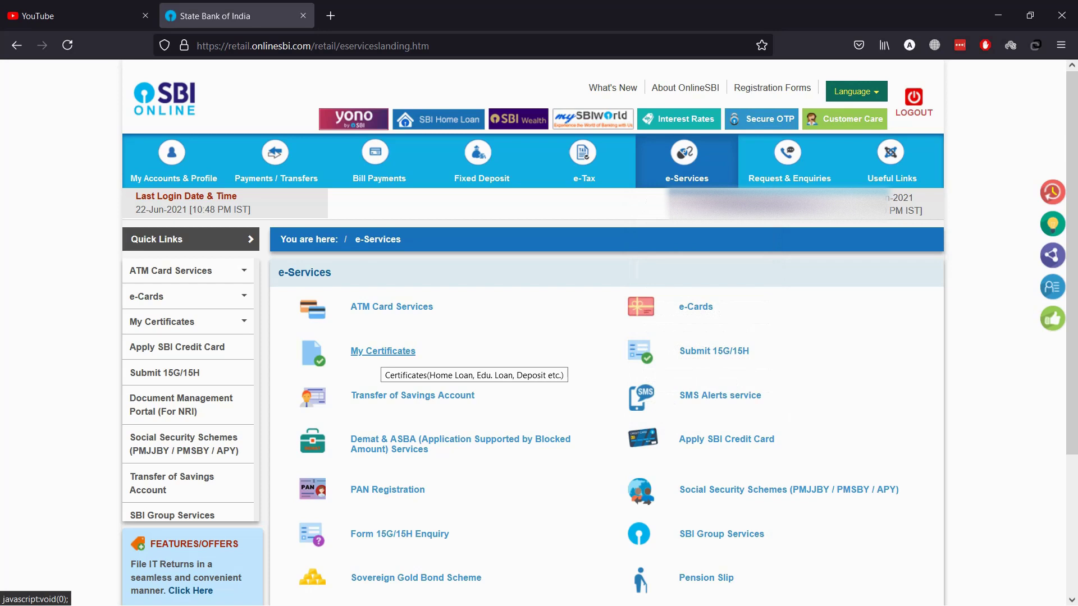
pyautogui.click(384, 353)
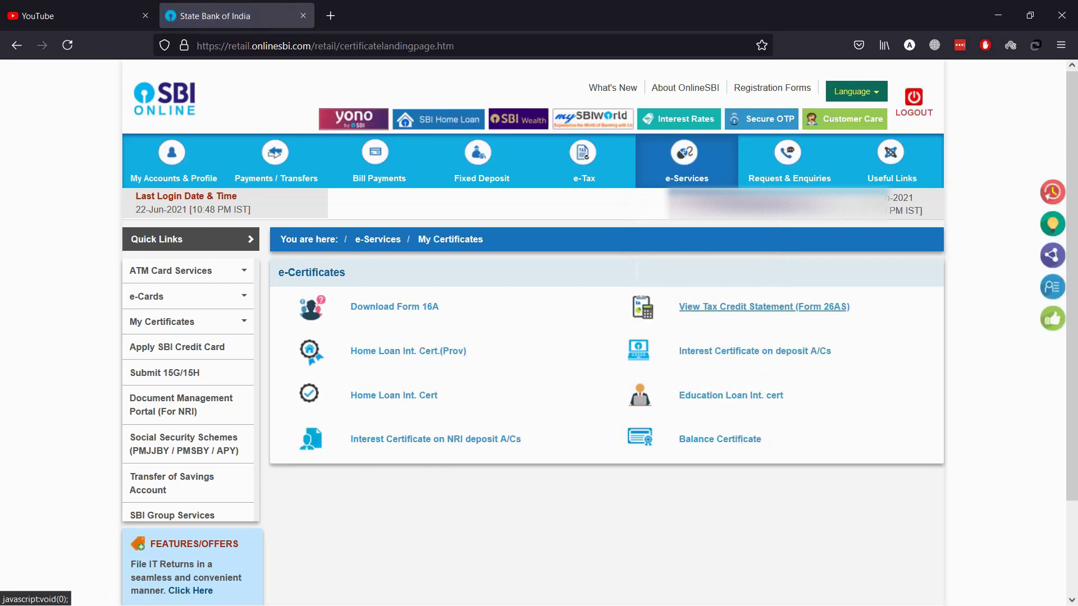
pyautogui.click(764, 306)
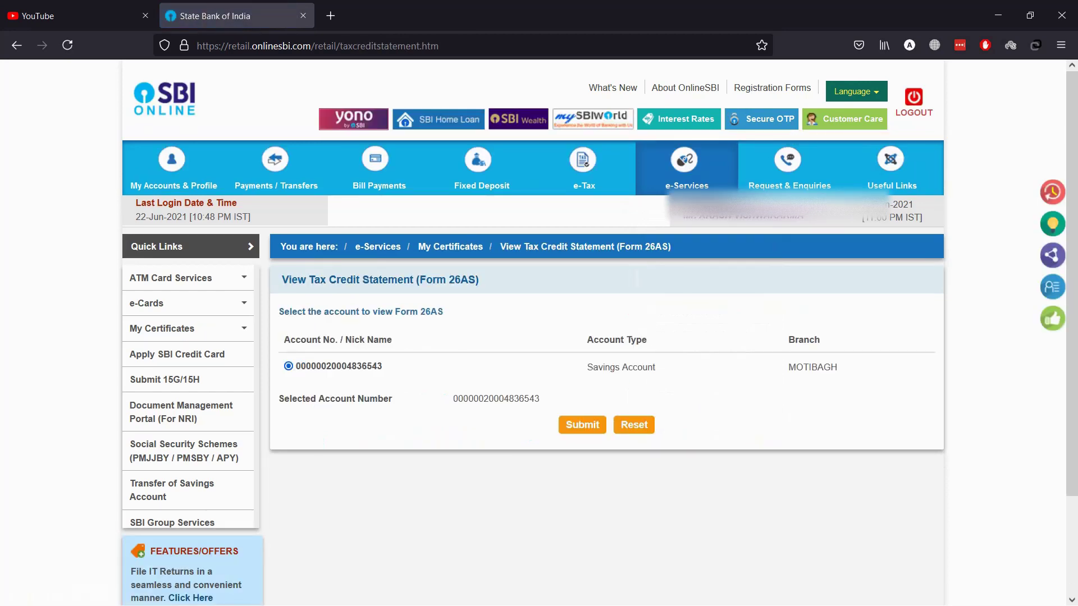
pyautogui.click(582, 425)
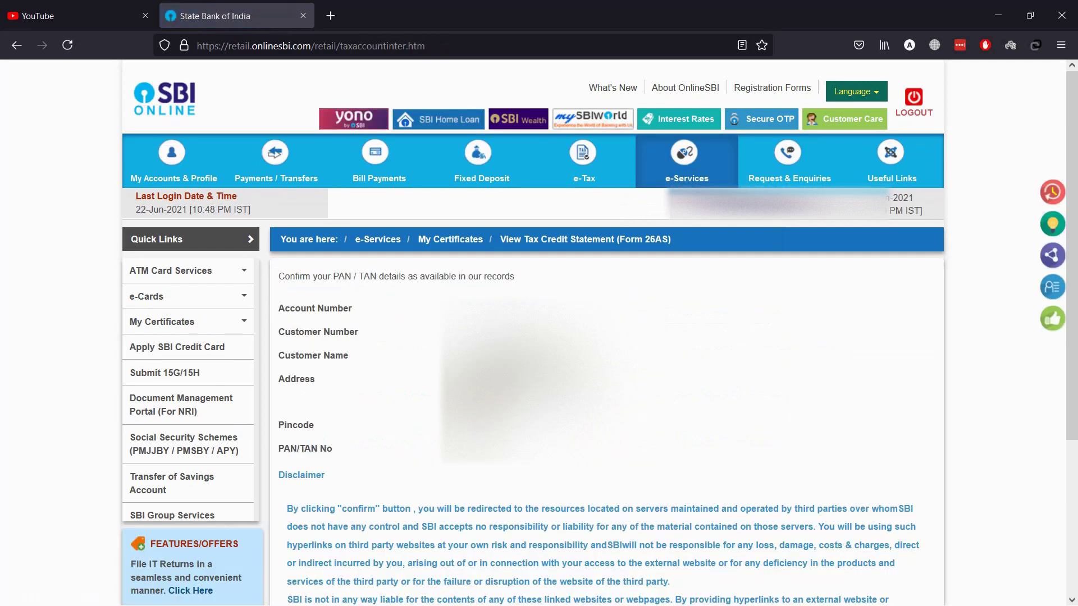
# - Confirm the PAN/TAN details to continue to TRACES, then agree to the usage of Form 16/16A generated from TRACES and proceed
pyautogui.scroll(-4, 594, 337)
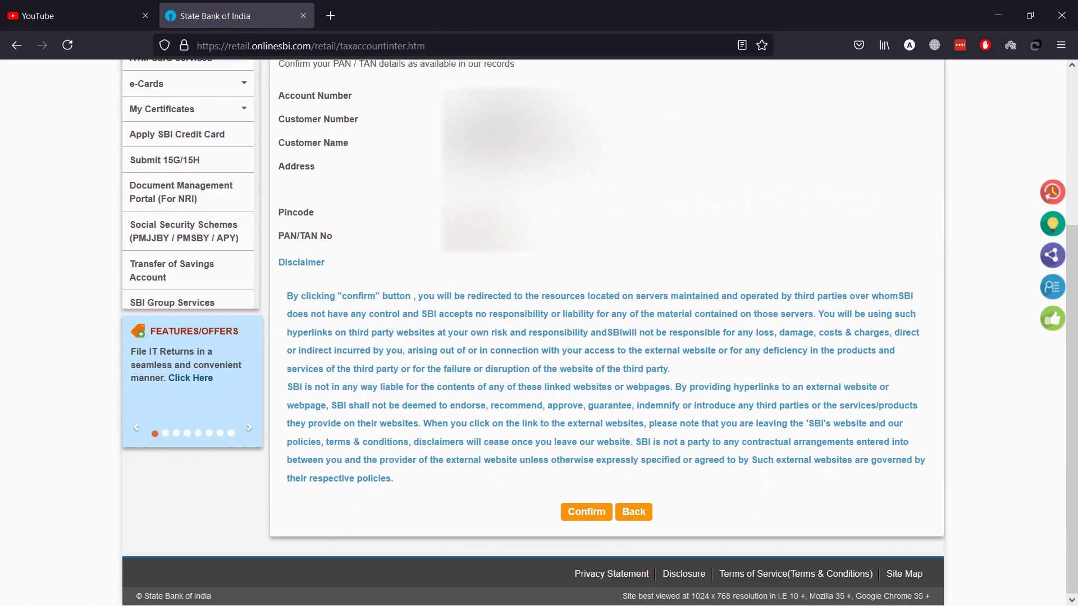
pyautogui.click(586, 511)
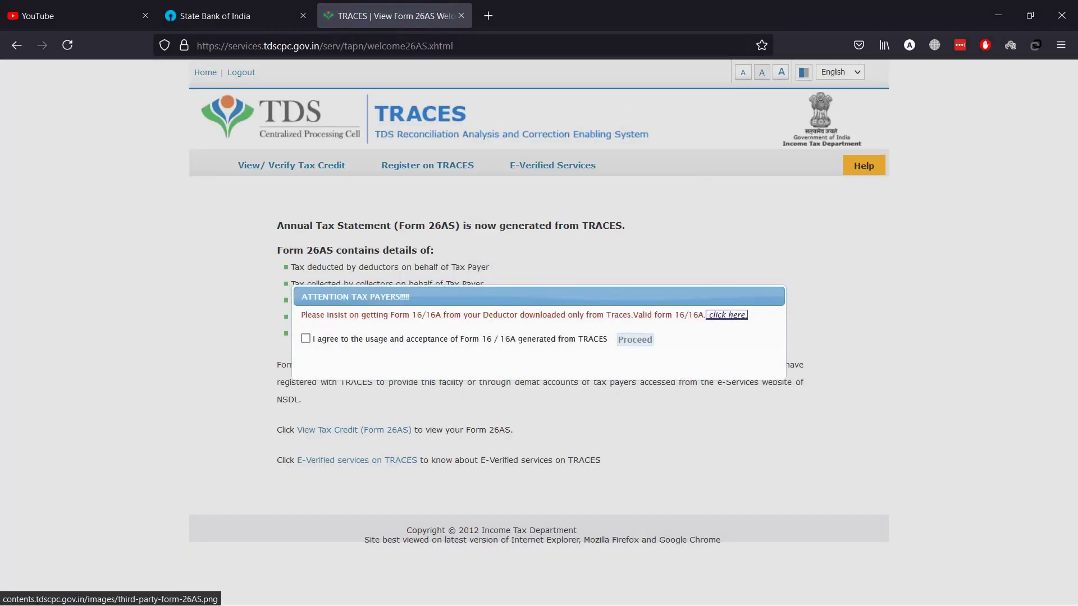
pyautogui.click(305, 338)
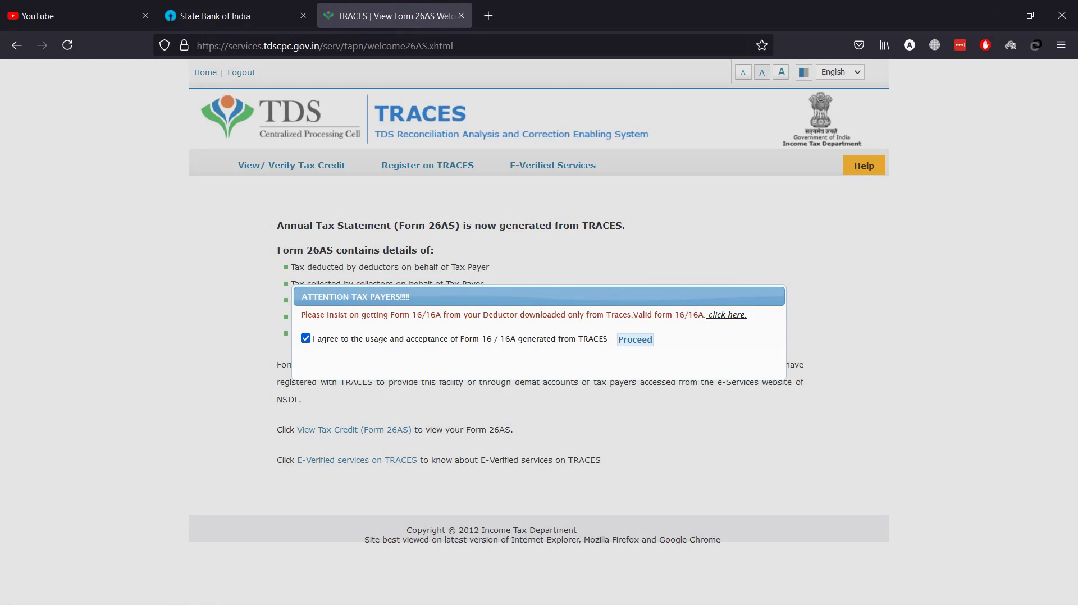
pyautogui.click(635, 340)
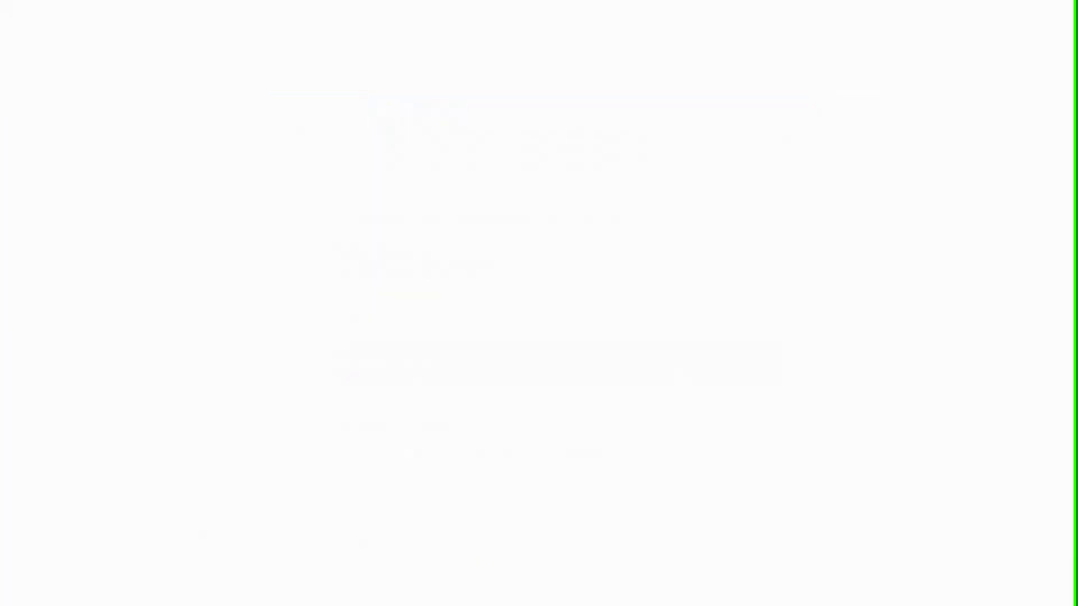